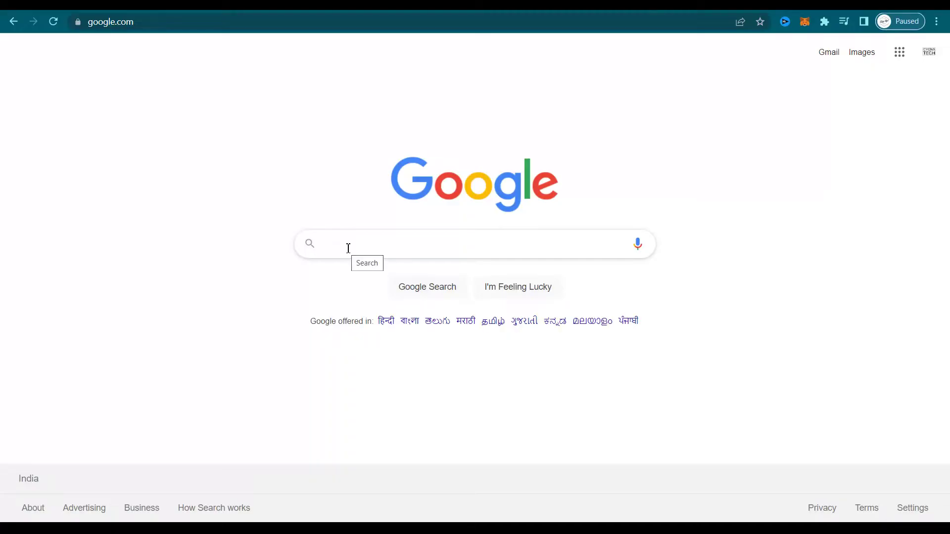
Confirm past searches show as suggestions in the search box, then reach the footer Settings menu
left_click(348, 248)
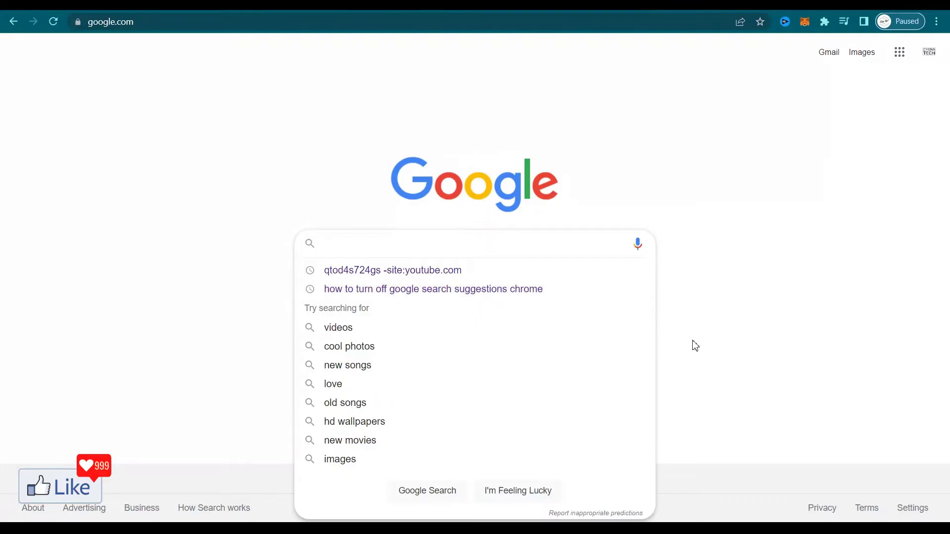
key("Escape")
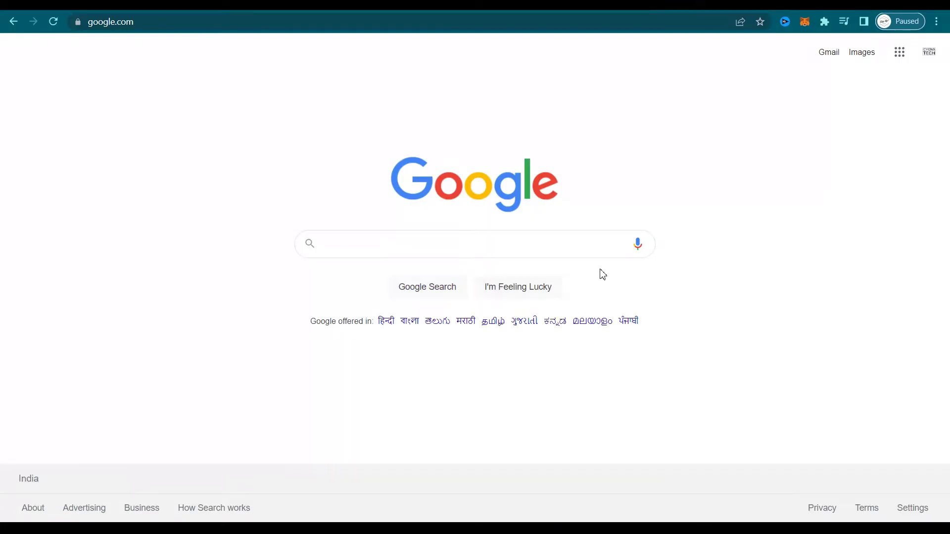
left_click(538, 250)
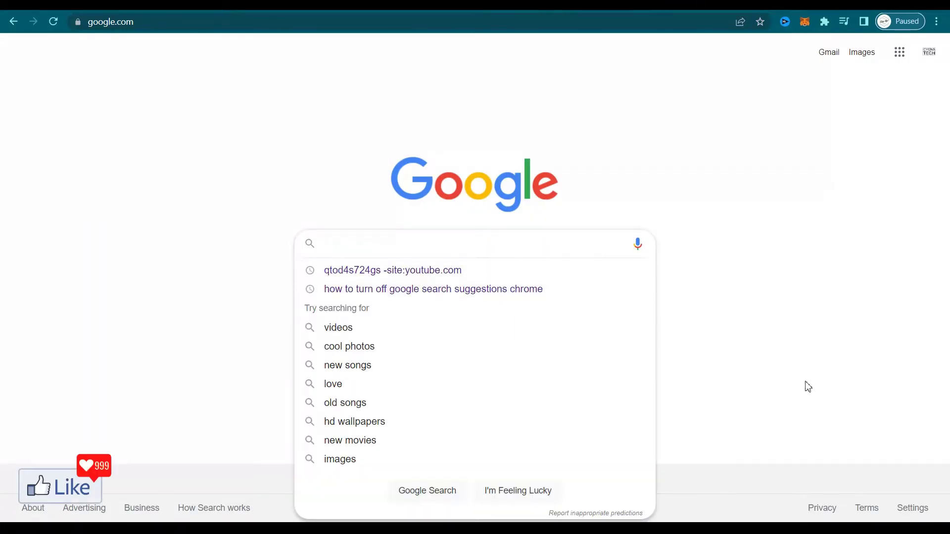
left_click(912, 511)
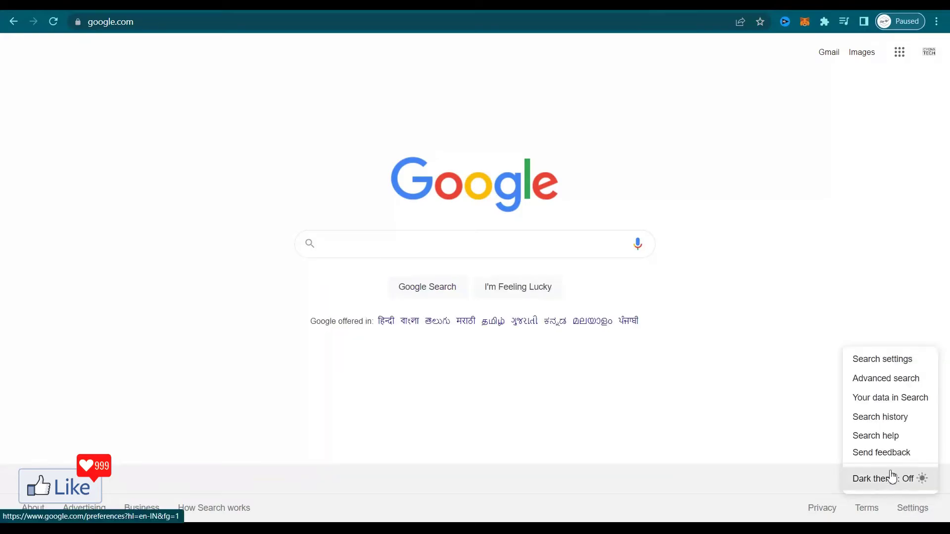
Go to Search history in Google My Activity listing today's searches
left_click(875, 419)
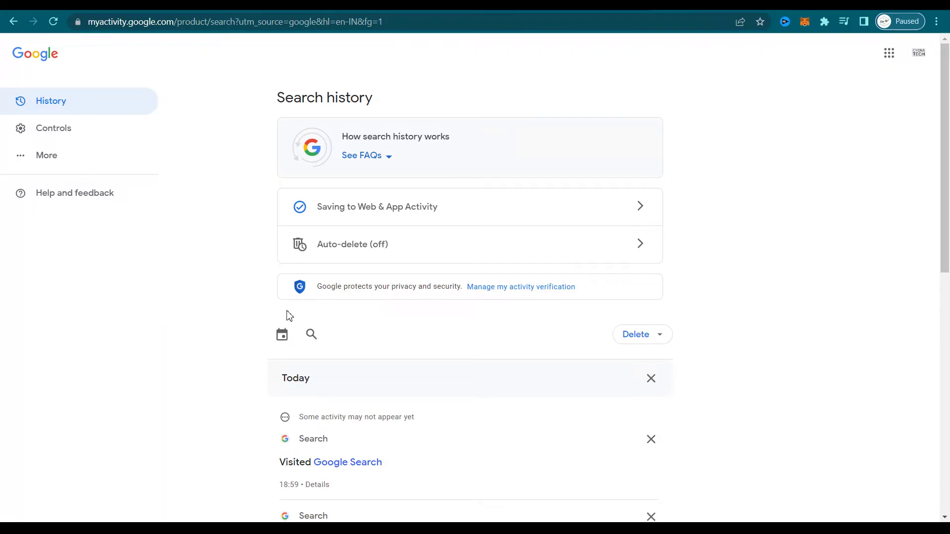
scroll(265, 295, "down", 3)
scroll(265, 294, "down", 1)
scroll(265, 301, "down", 4)
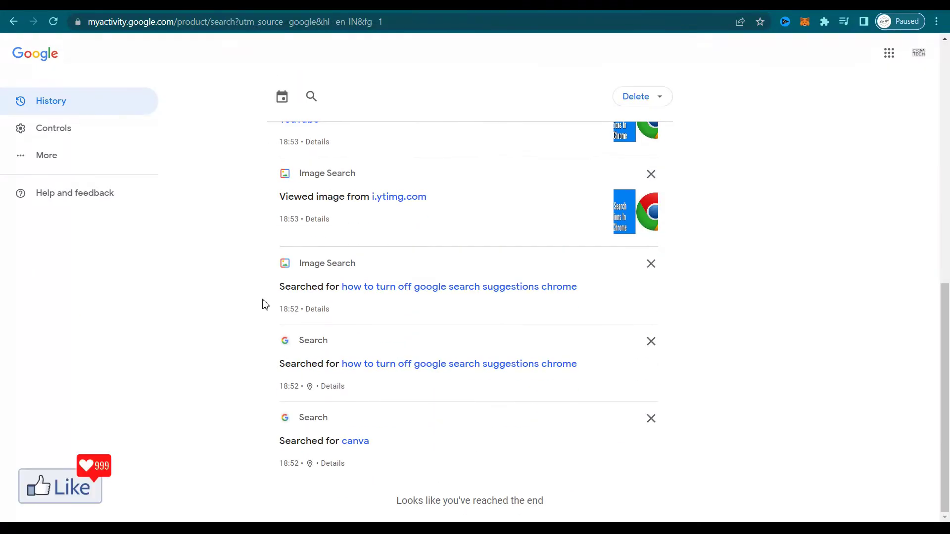
scroll(262, 304, "up", 10)
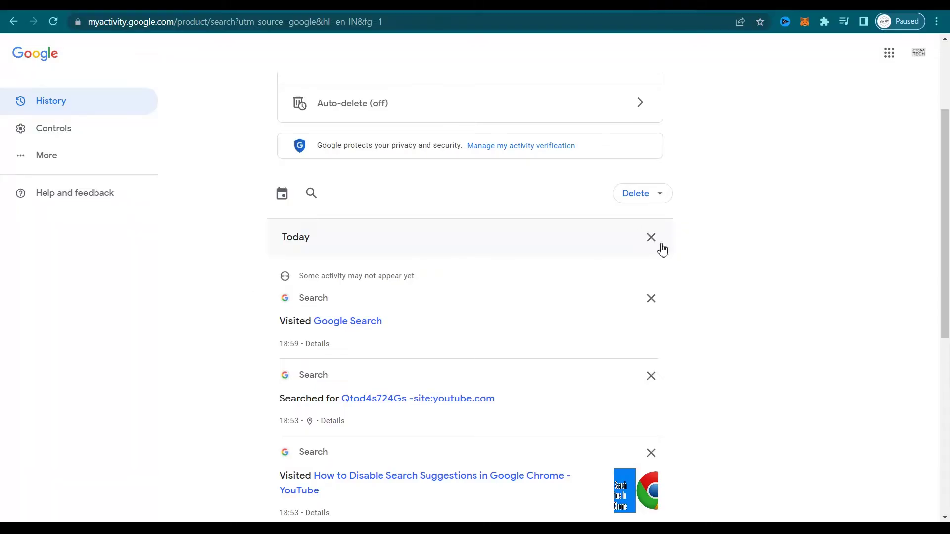
Delete all-time history for Search and Image Search and confirm permanent deletion
left_click(636, 194)
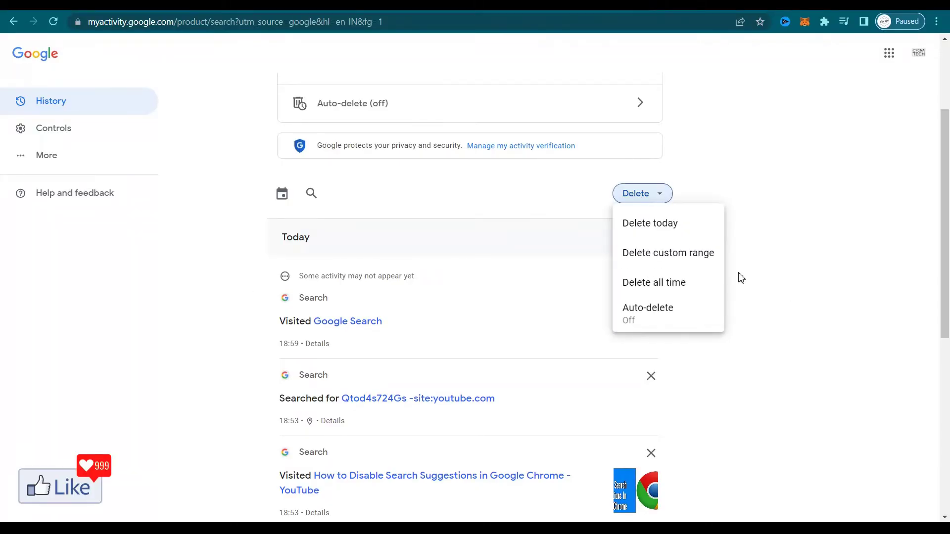
left_click(654, 291)
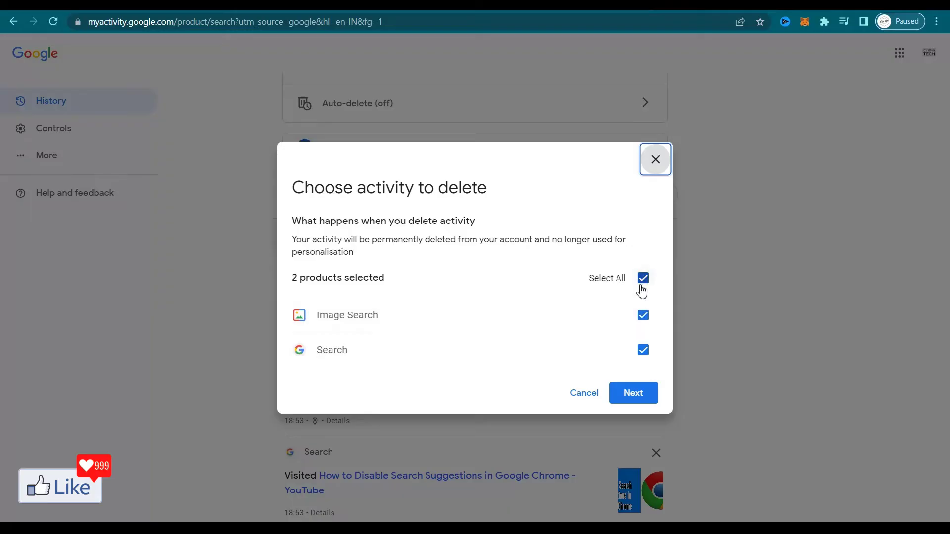
left_click(631, 398)
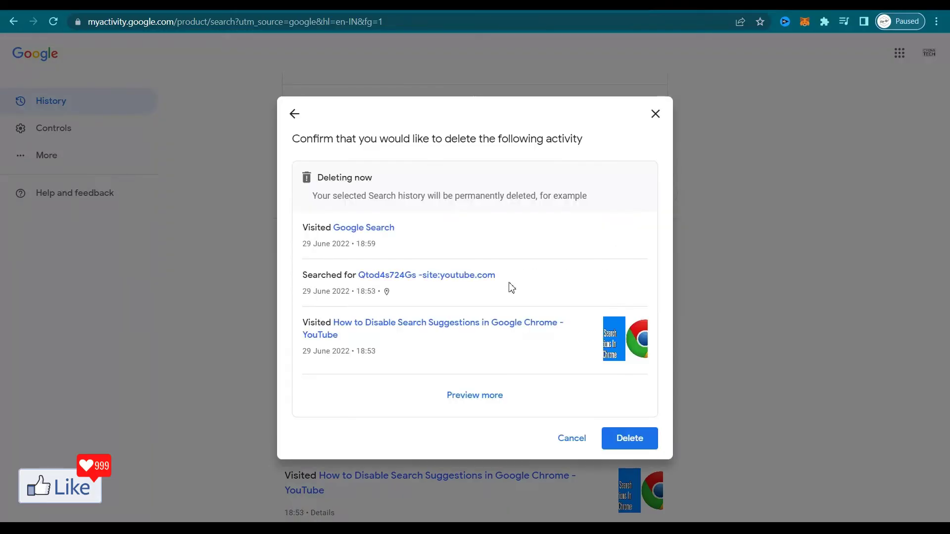
left_click(631, 439)
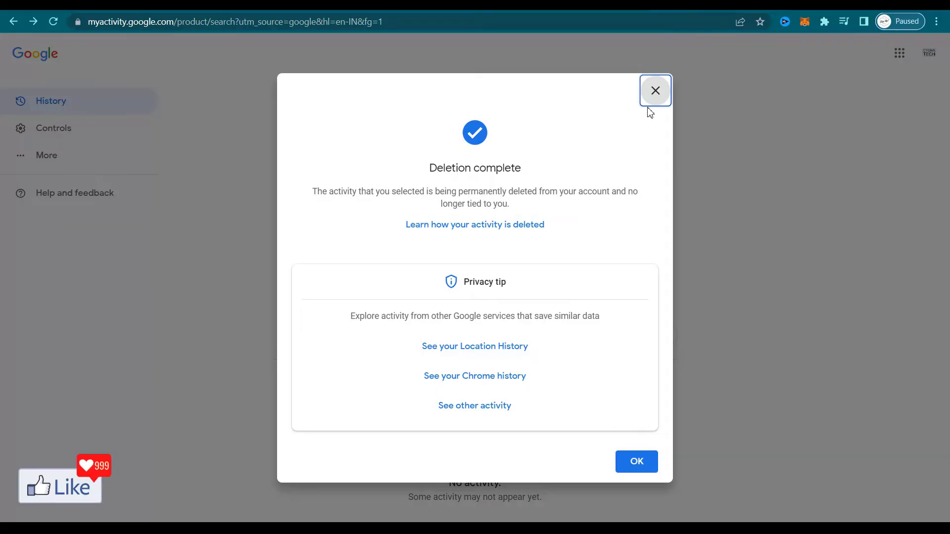
type("goo")
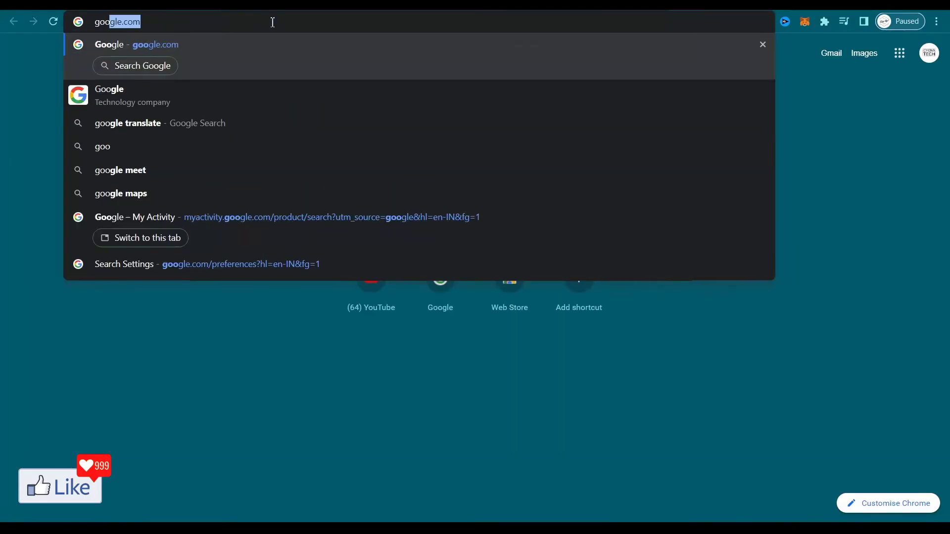
Load google.com, search youtube, go back, and see the new search suggested from history
key("Return")
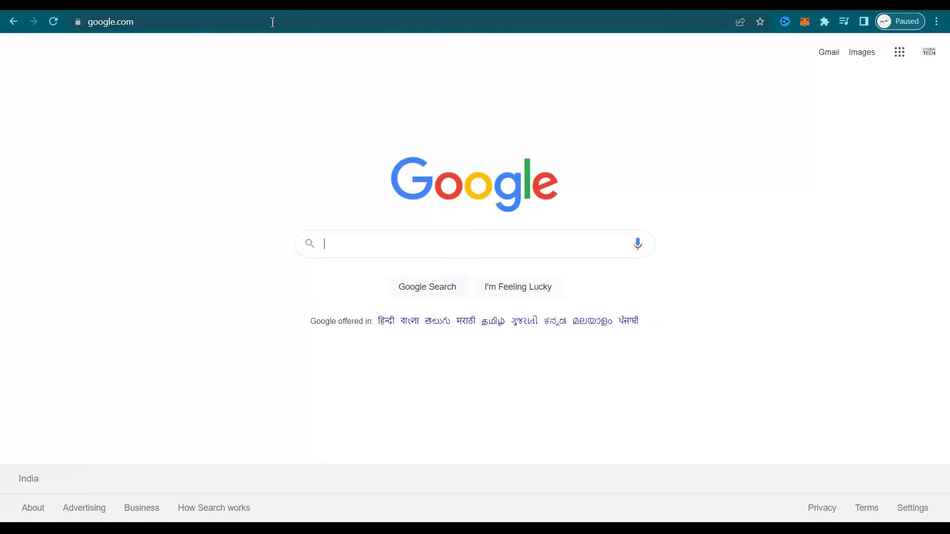
left_click(340, 242)
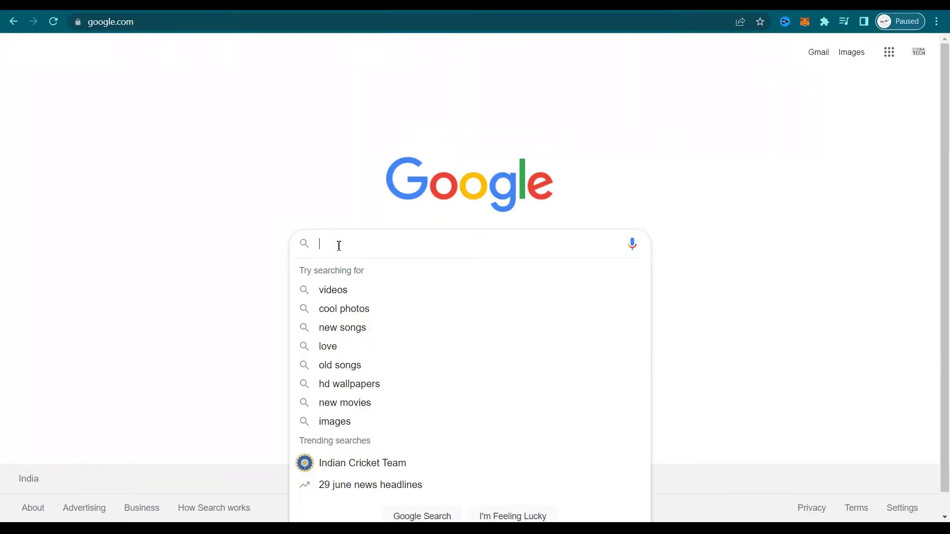
type("youtu")
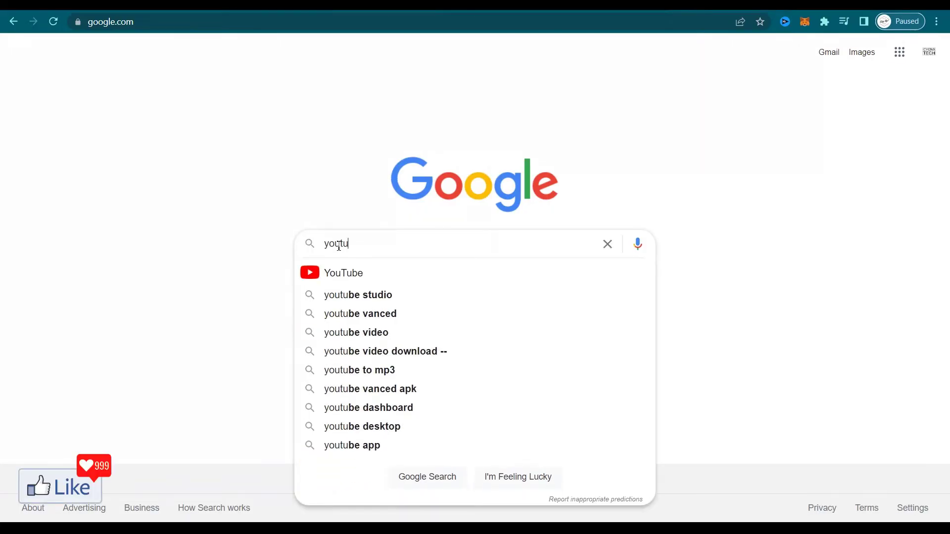
type("be")
key("Return")
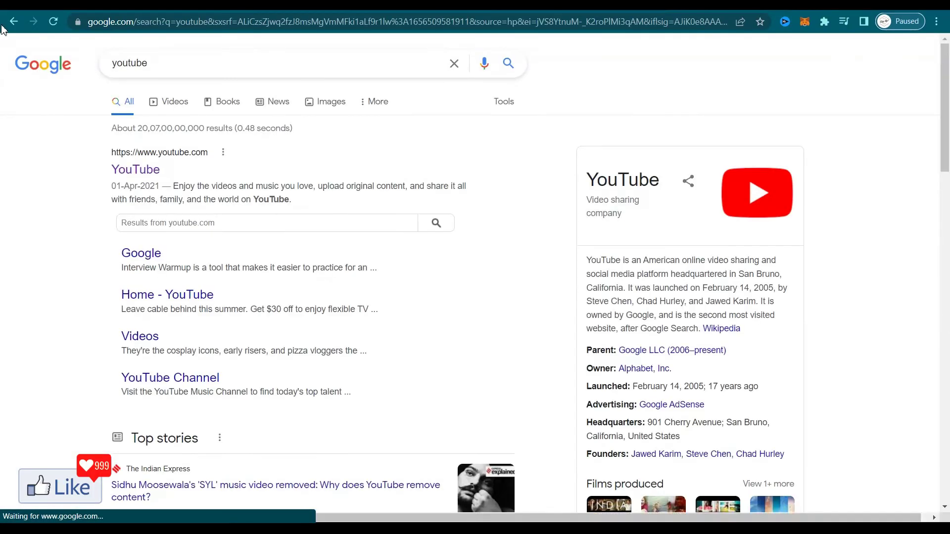
key("alt+Left")
left_click(344, 244)
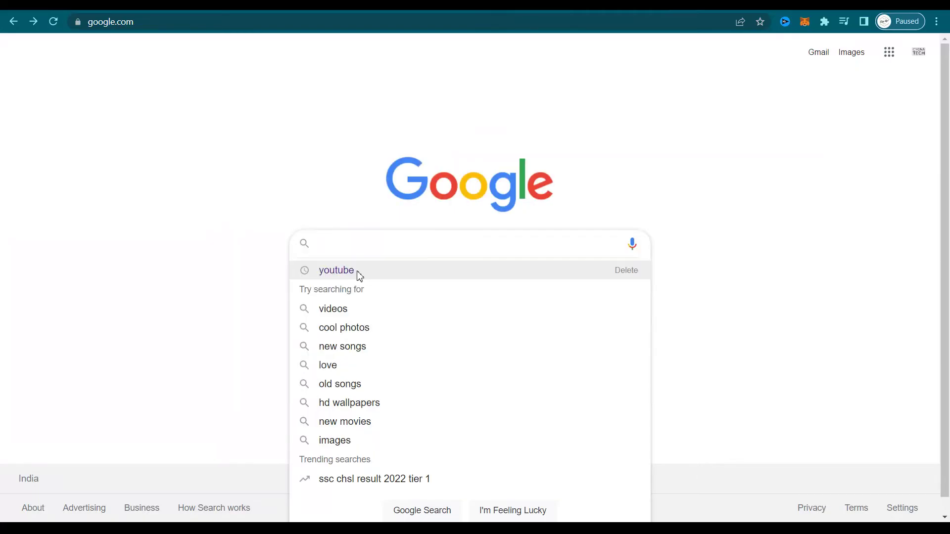
Reach the Personal results setting via the footer Settings and Search settings page
left_click(806, 354)
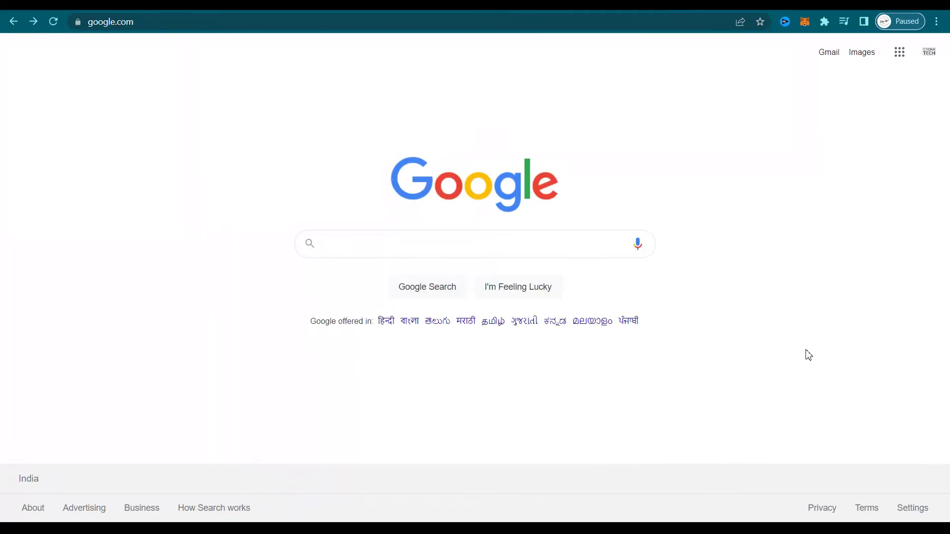
left_click(915, 510)
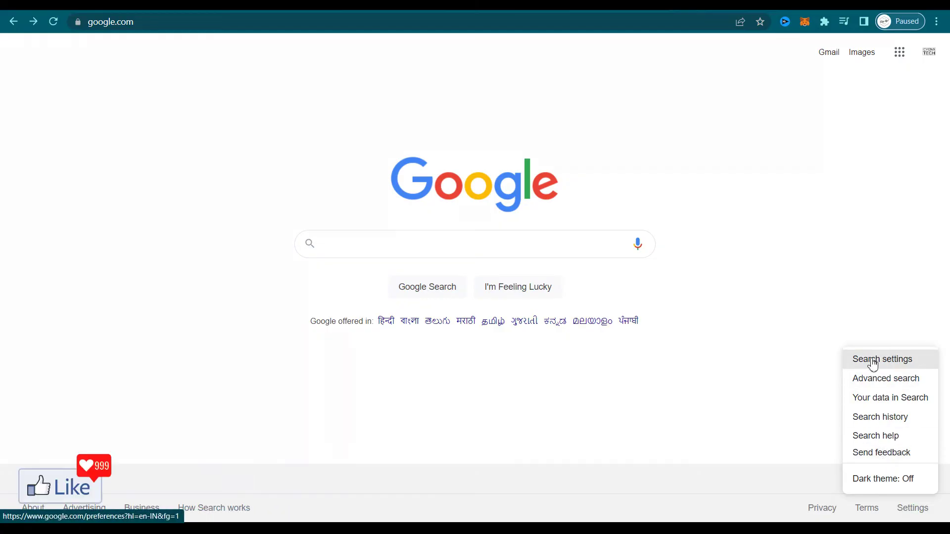
left_click(872, 362)
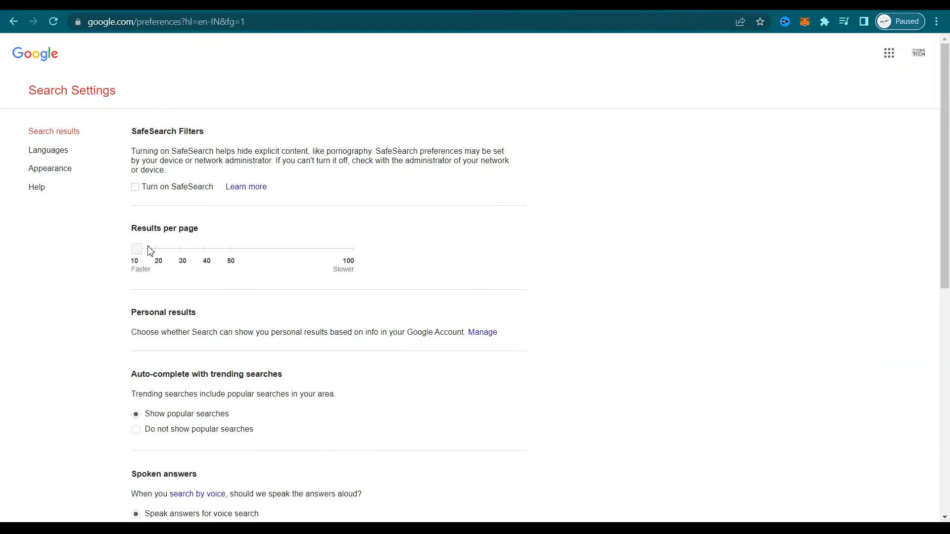
scroll(206, 264, "down", 3)
scroll(250, 316, "down", 2)
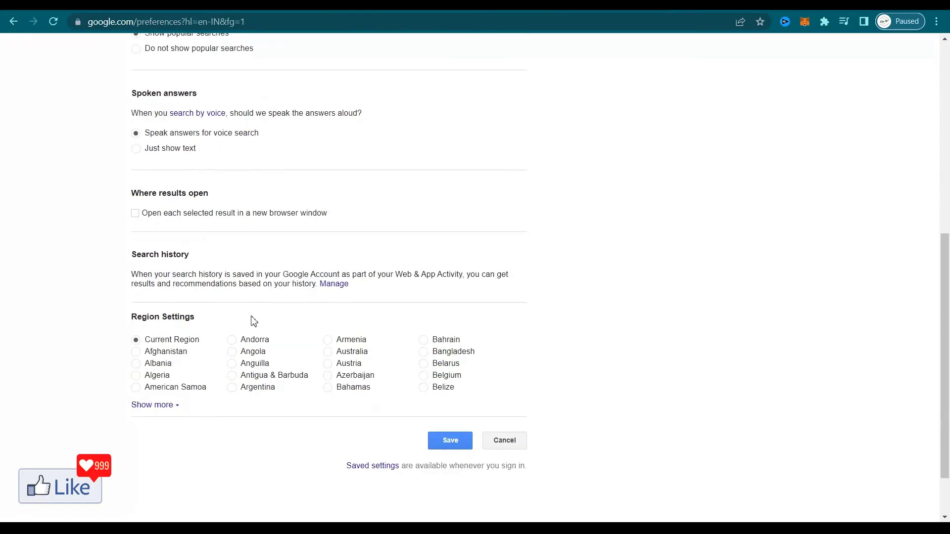
scroll(250, 320, "down", 1)
scroll(252, 323, "up", 3)
scroll(253, 325, "up", 3)
scroll(208, 312, "up", 1)
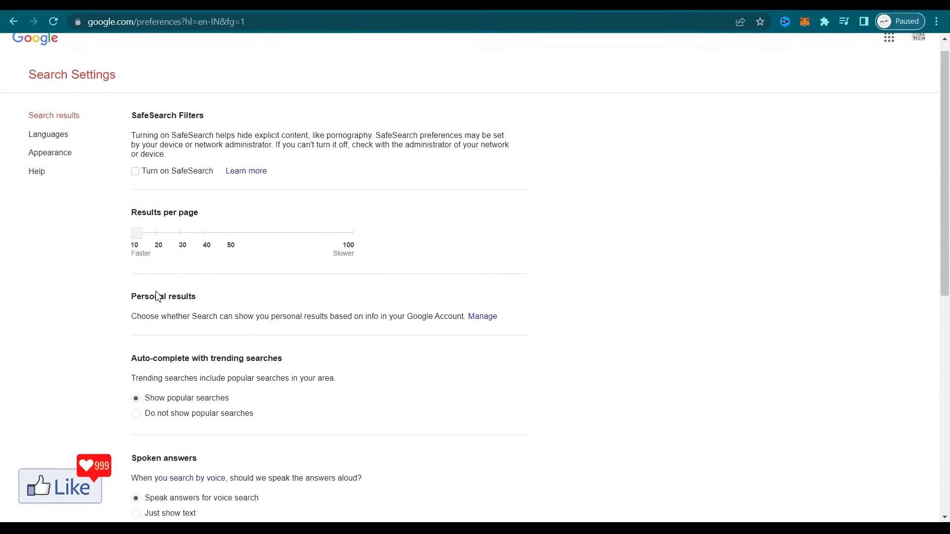
left_click(482, 319)
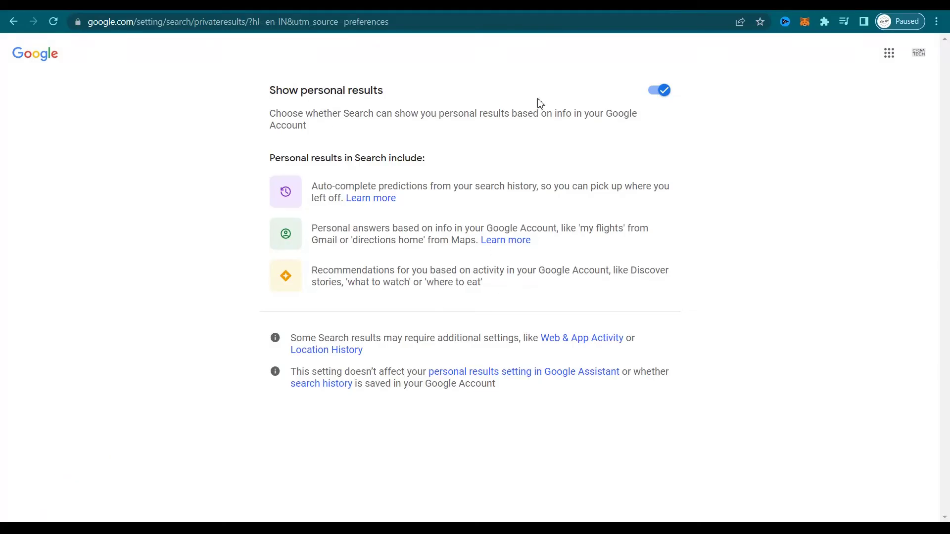
Switch off the Show personal results toggle
left_click(659, 92)
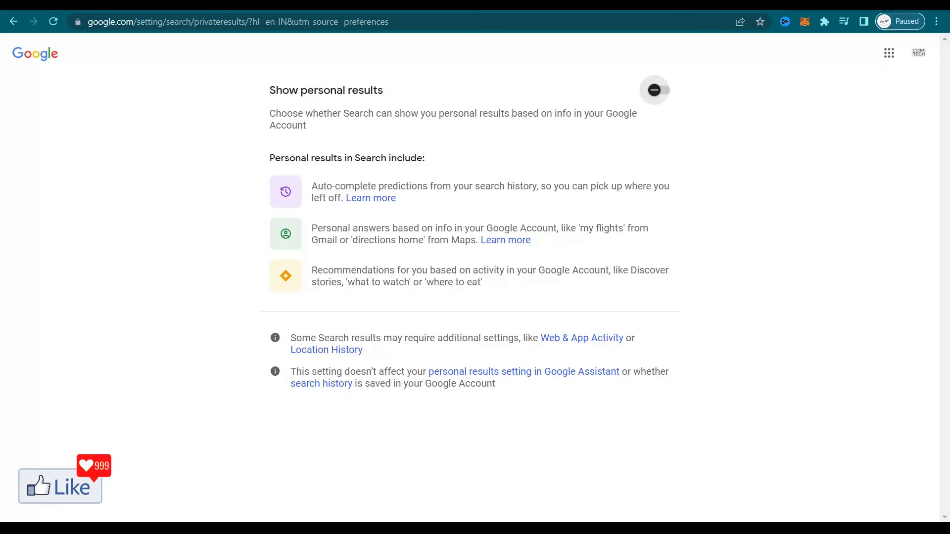
Check the homepage search box now offers only generic and trending suggestions, no youtube
left_click(351, 244)
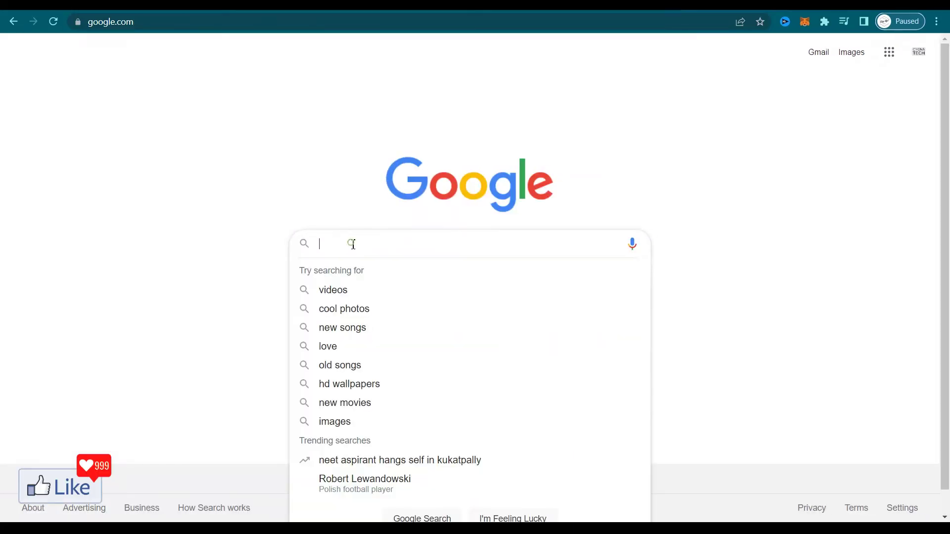